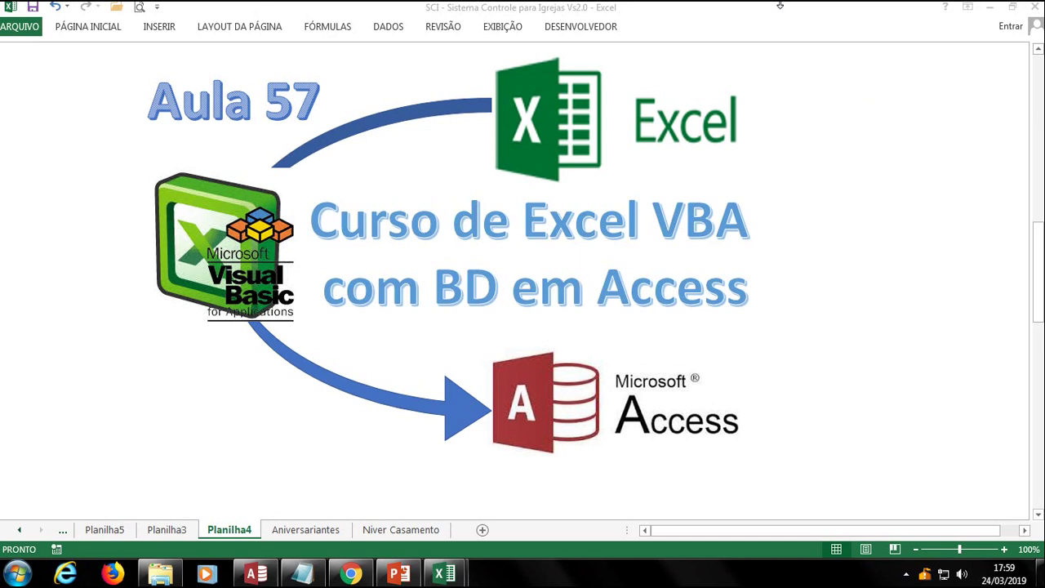
Switch to the Niver Casamento sheet listing the three March wedding anniversaries.
left_click(437, 531)
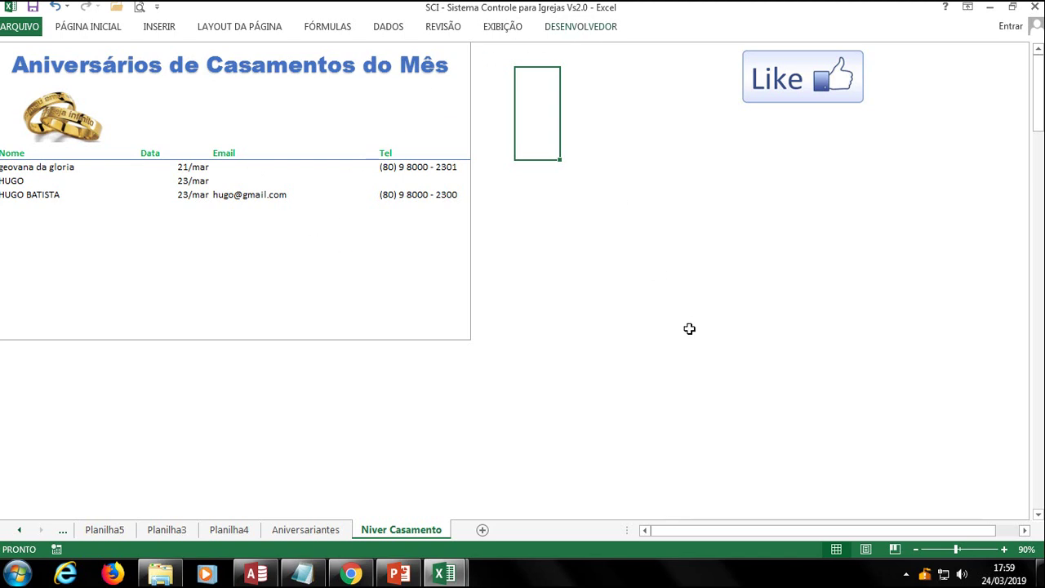
Switch to the VBA editor and close all seven leftover form and code windows.
key("alt+F11")
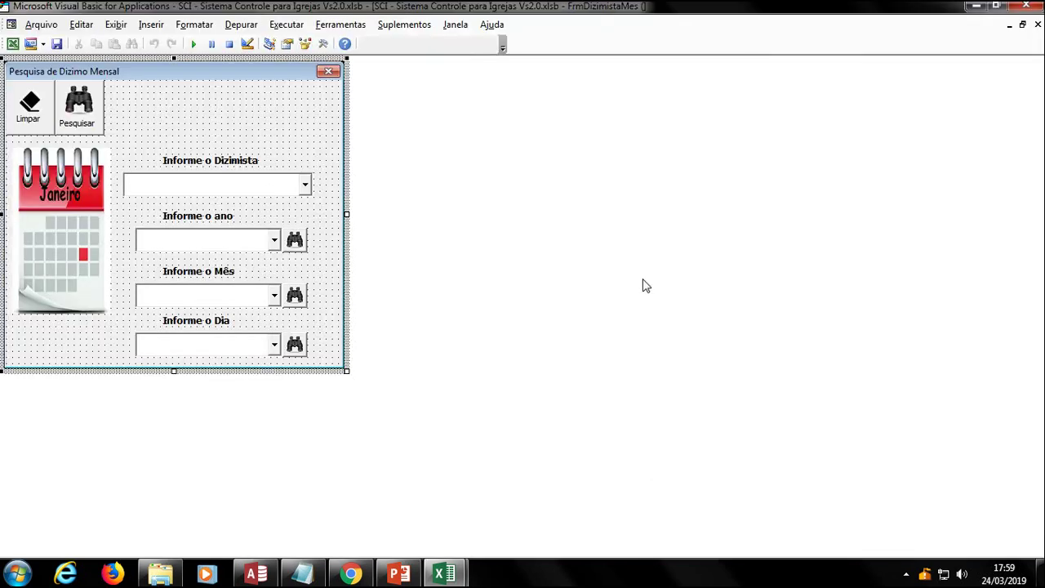
left_click(1038, 24)
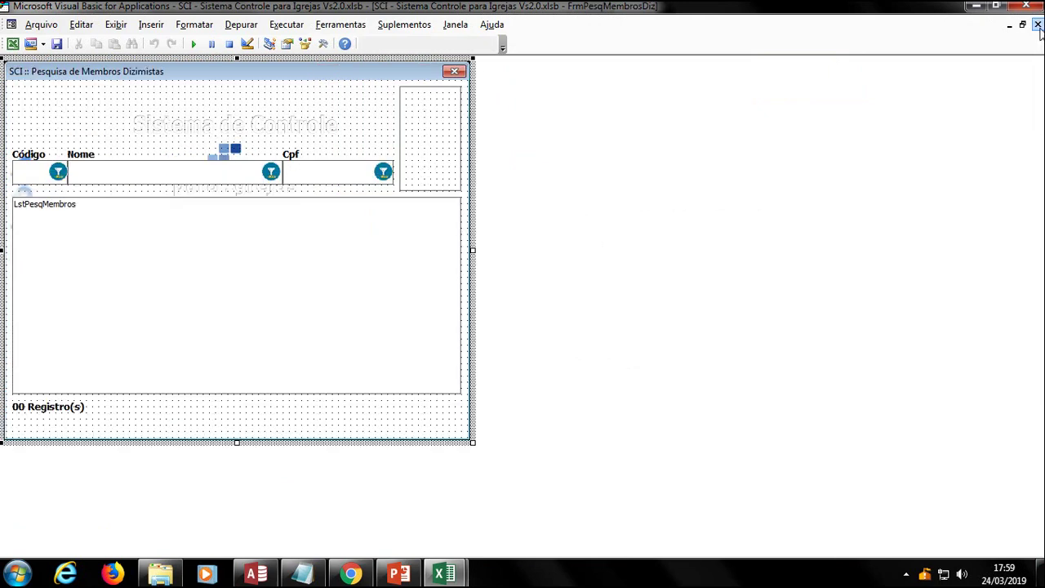
left_click(1037, 25)
left_click(1037, 24)
left_click(1037, 24)
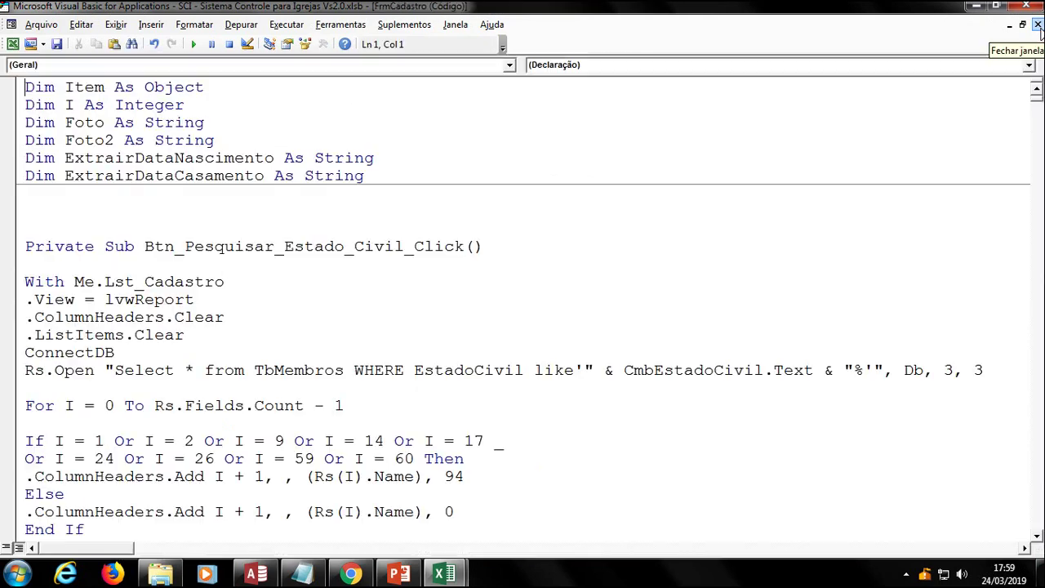
left_click(1038, 24)
left_click(1037, 25)
left_click(1038, 25)
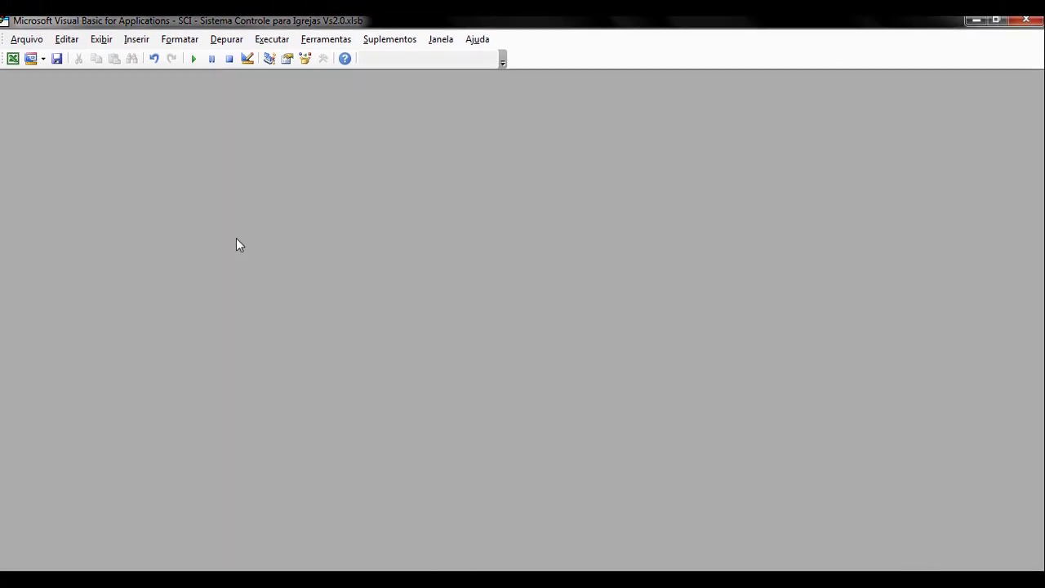
Show the Project Explorer and select the FrmPrincipal form under Formulários.
key("ctrl+r")
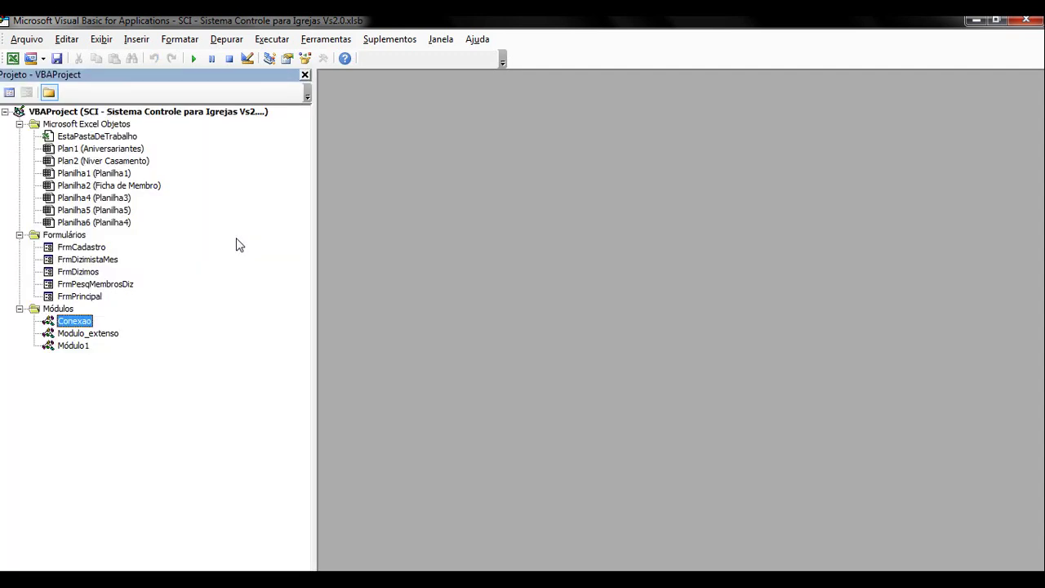
left_click(101, 39)
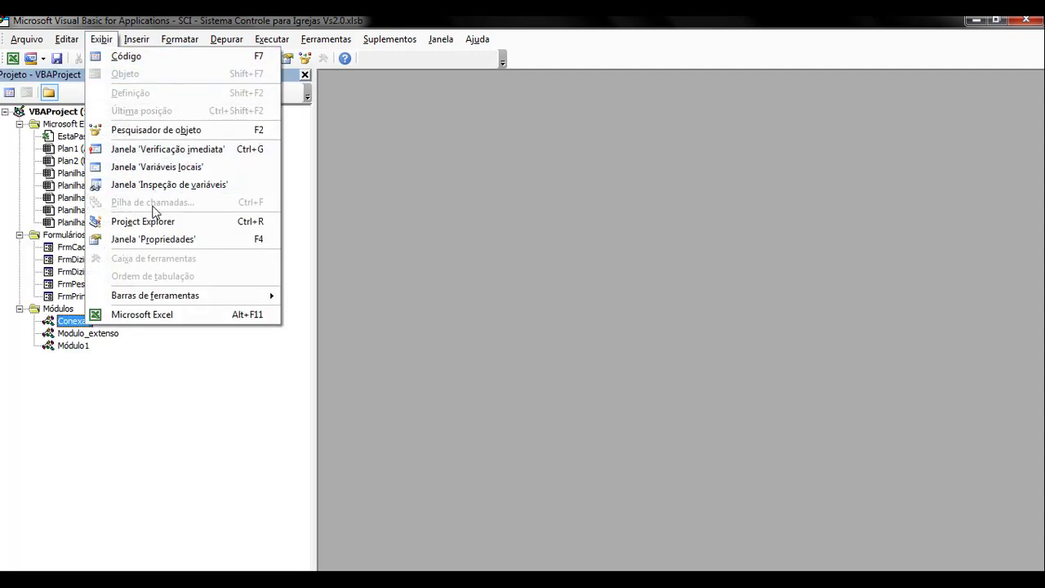
left_click(469, 232)
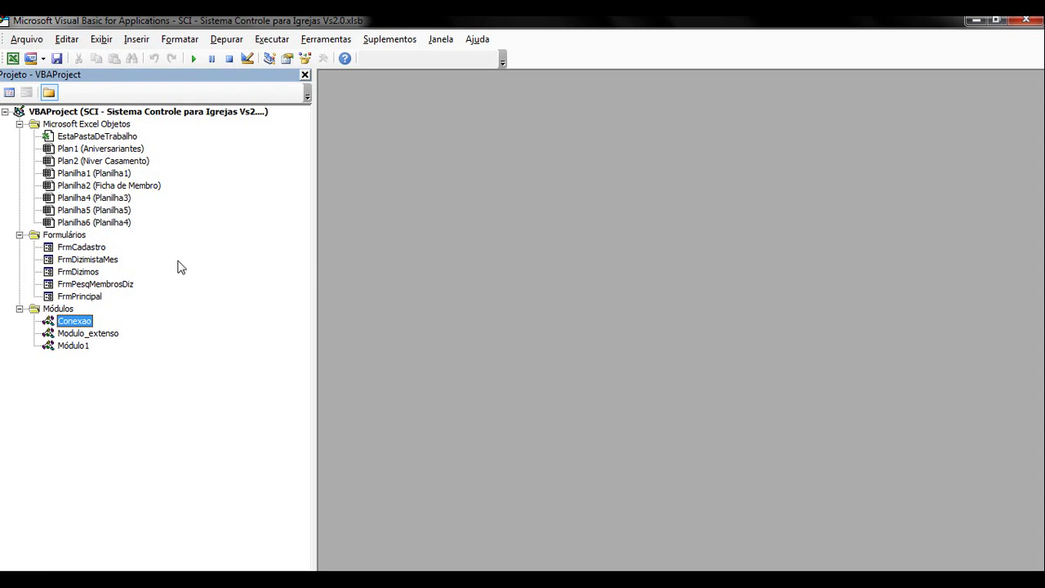
left_click(81, 298)
Open FrmPrincipal in design view, hide the Toolbox and Project pane, and open the toolbar's code.
double_click(81, 298)
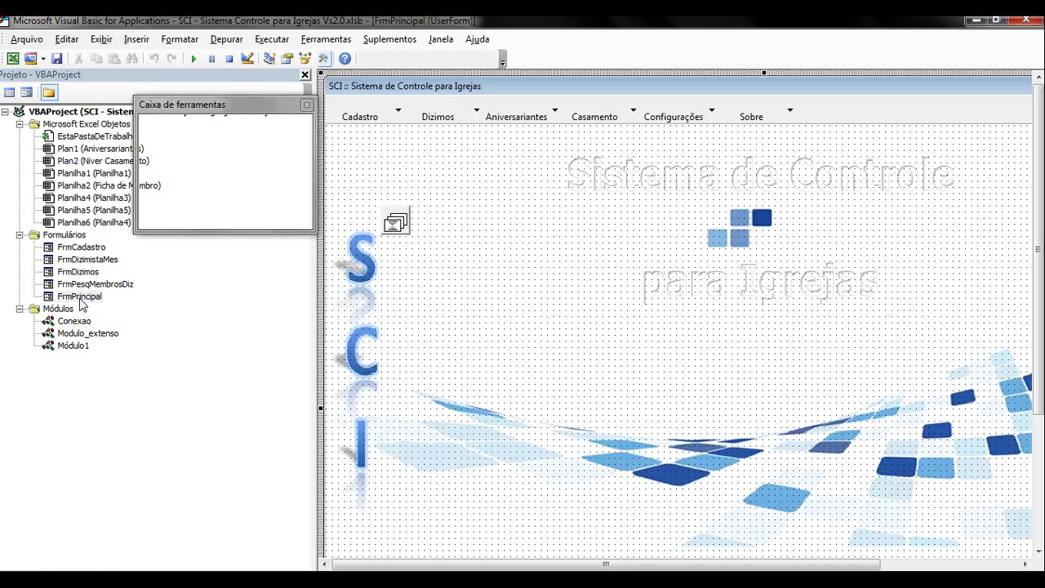
left_click(309, 101)
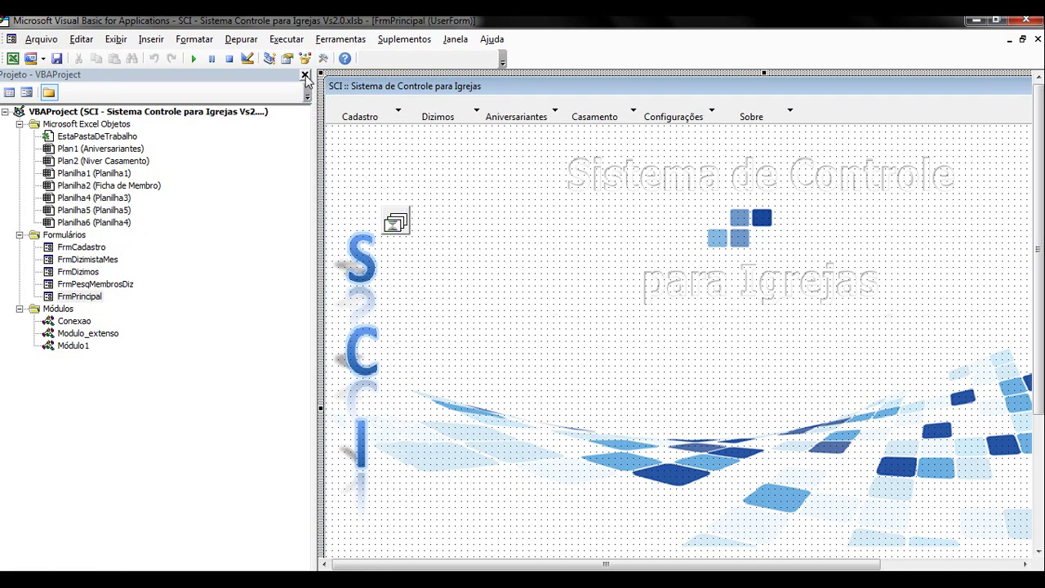
left_click(305, 75)
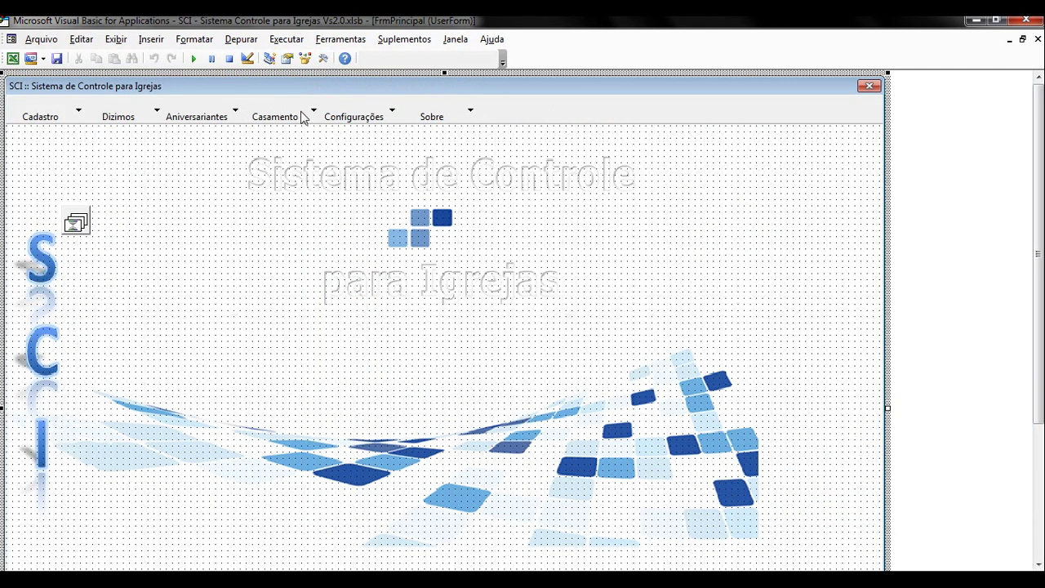
double_click(343, 114)
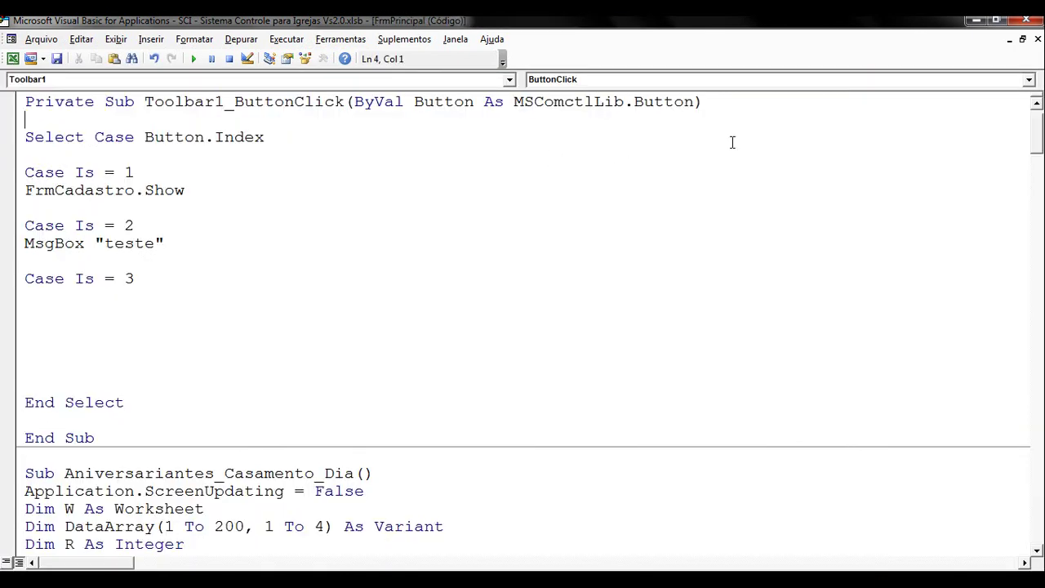
Go to the ButtonMenuClick handler and select the Aniversariantes_Casamento_Mes call for its context menu.
left_click(1029, 80)
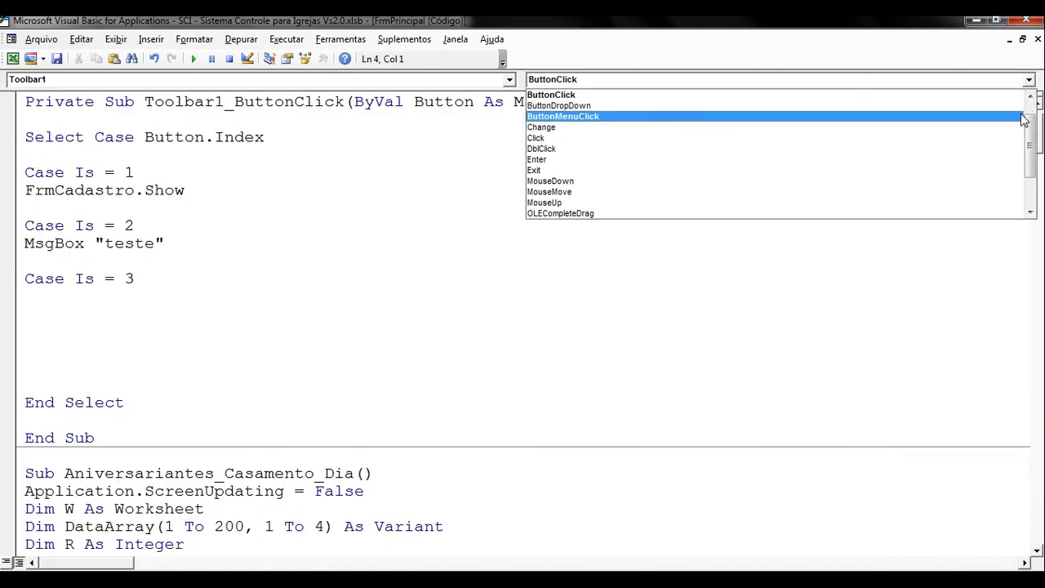
left_click(1024, 120)
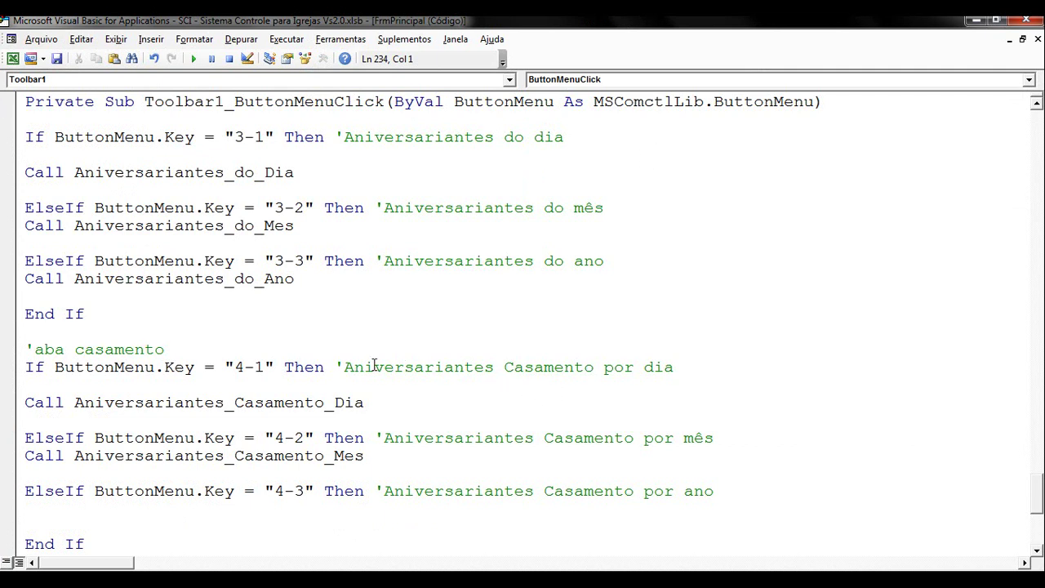
left_click(74, 456)
left_click_drag(75, 457, 364, 460)
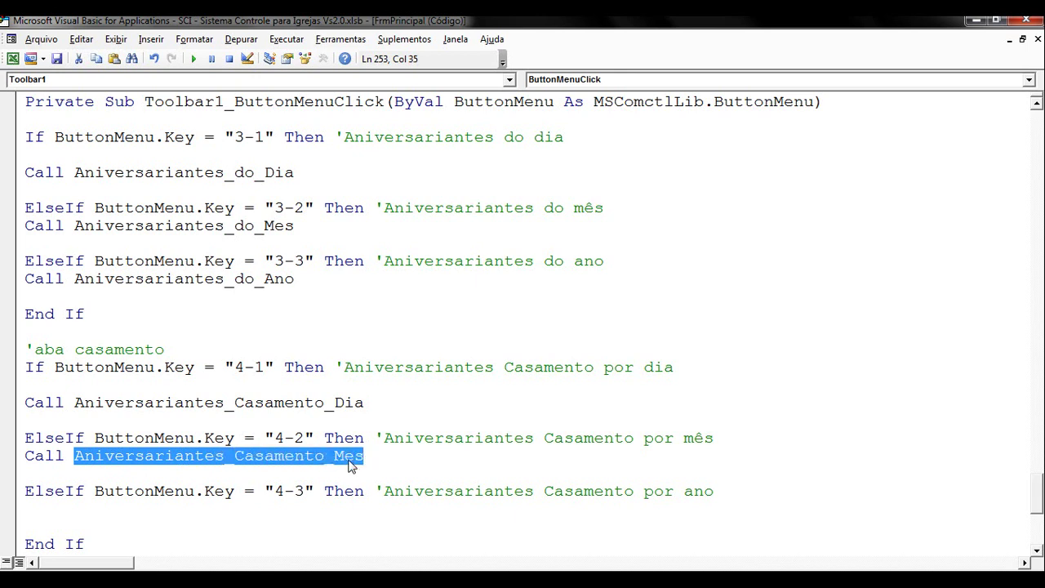
right_click(349, 462)
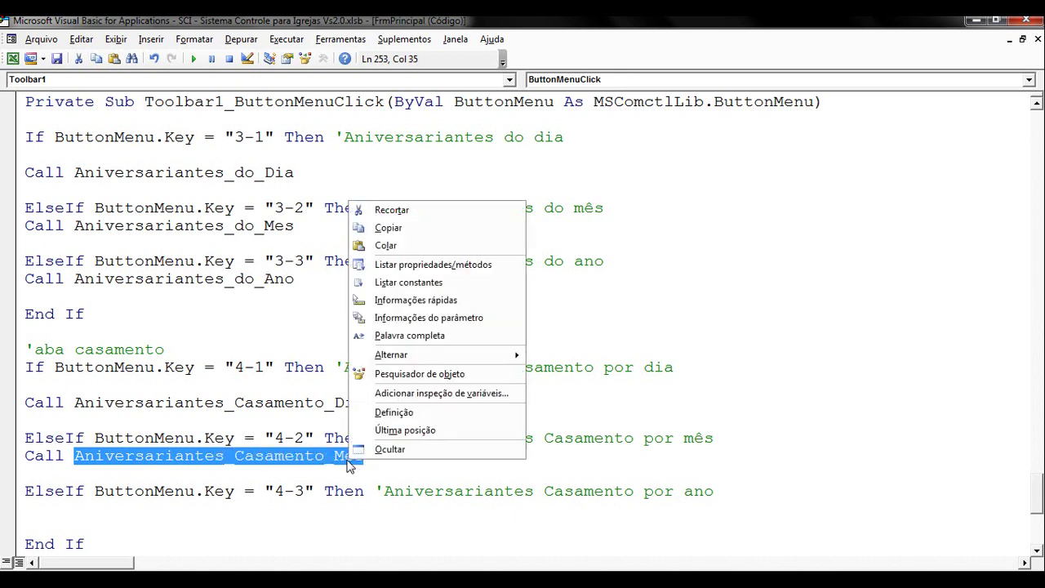
Go to the Aniversariantes_Casamento_Mes definition and select the whole Sub through End Sub.
left_click(428, 418)
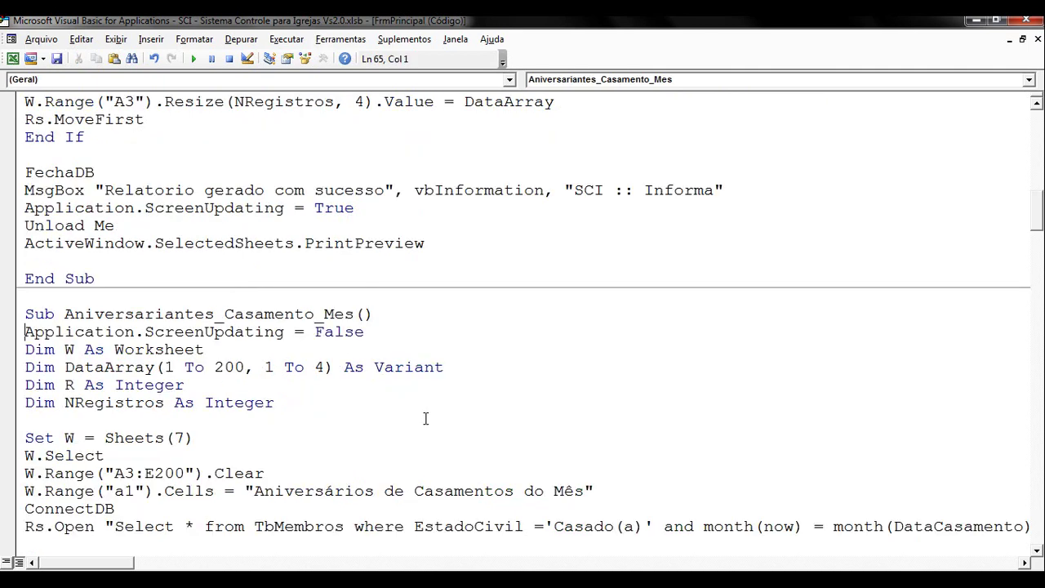
left_click(23, 313)
scroll(75, 371, "down", 3)
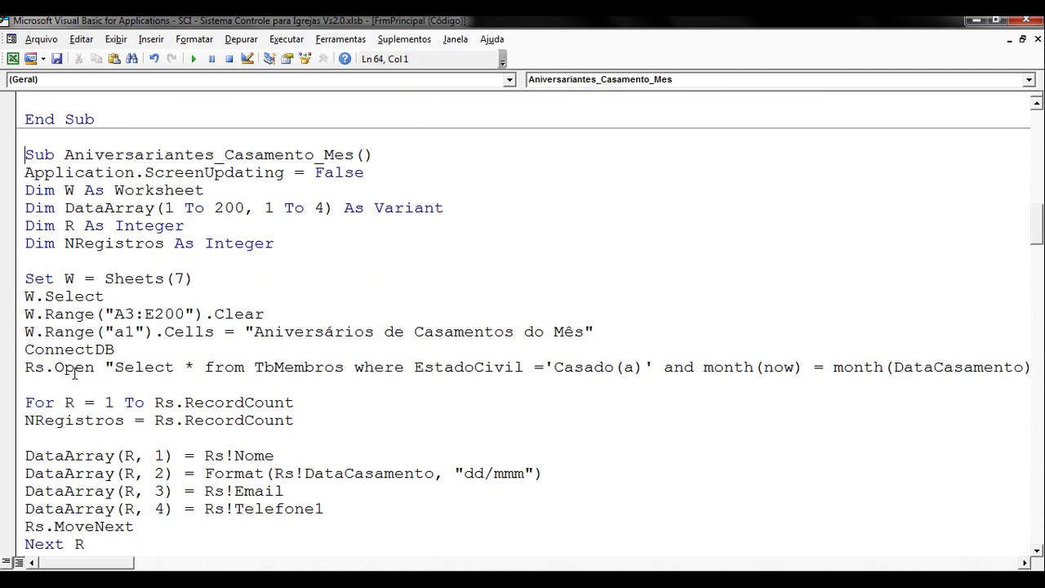
scroll(75, 372, "down", 3)
scroll(77, 384, "down", 2)
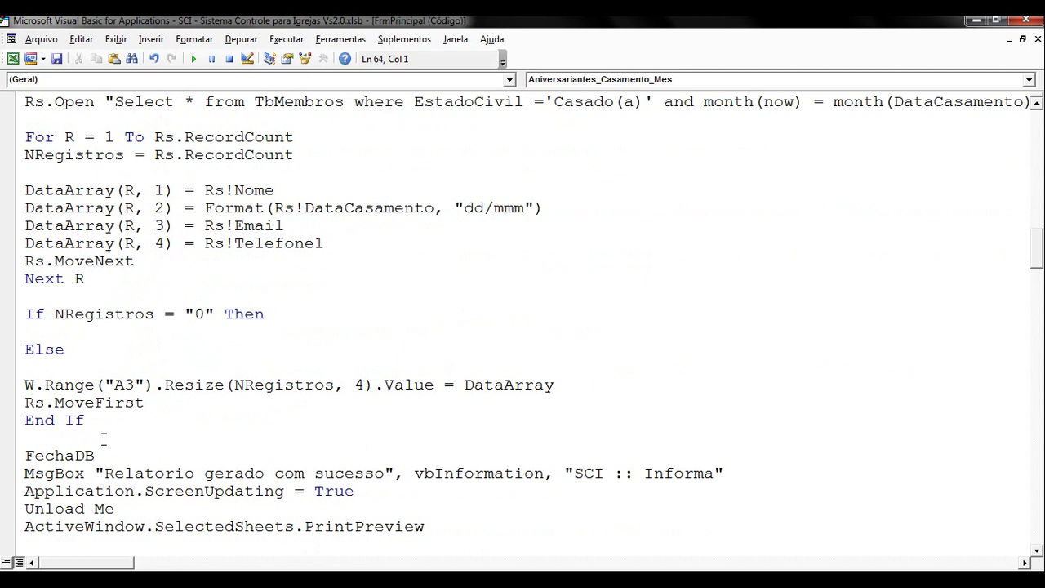
scroll(101, 463, "down", 3)
left_click(98, 403, "shift")
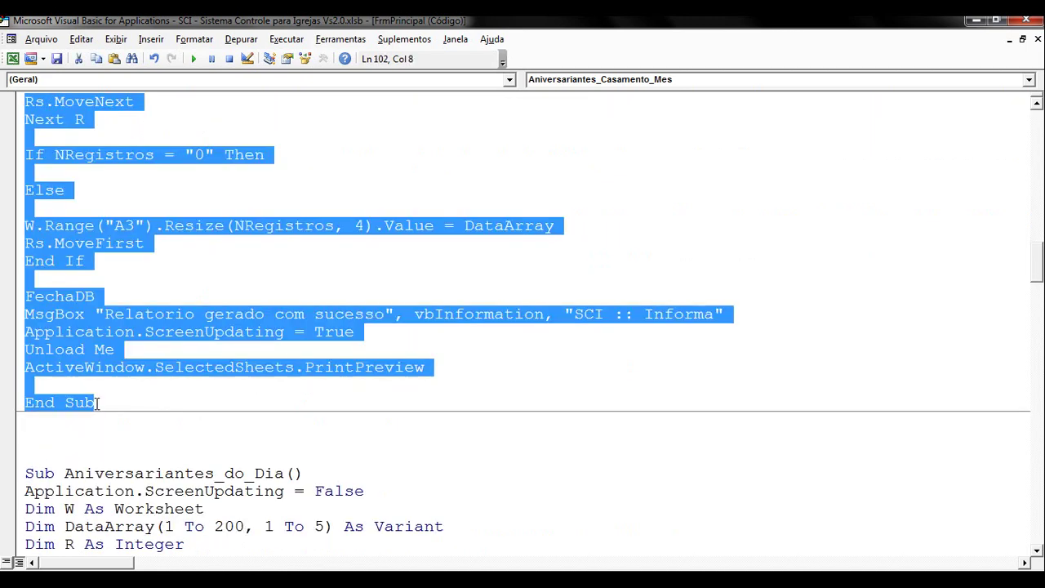
Paste a copy of the monthly procedure on the blank line below it.
left_click(88, 444)
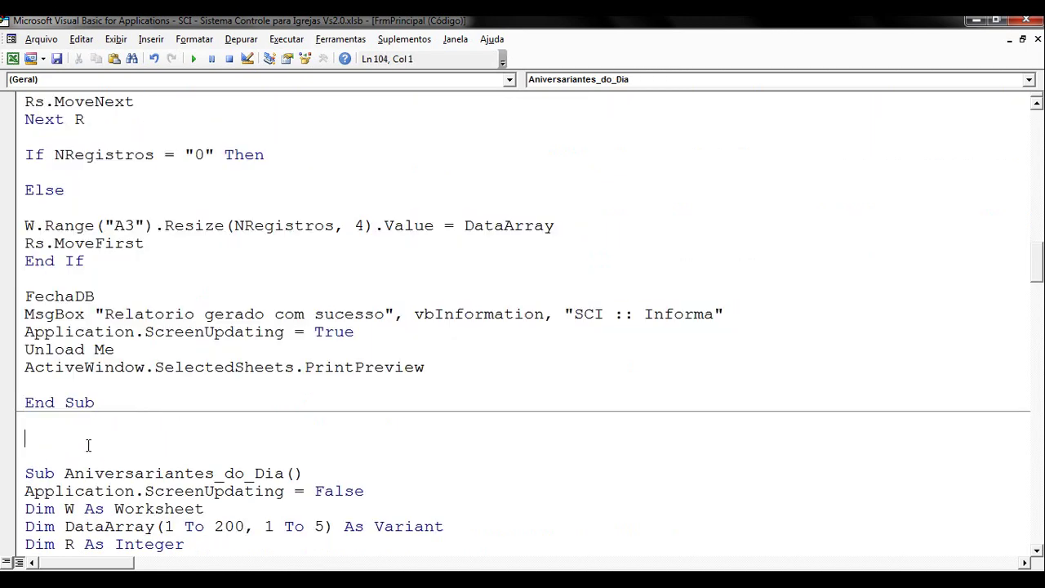
key("ctrl+v")
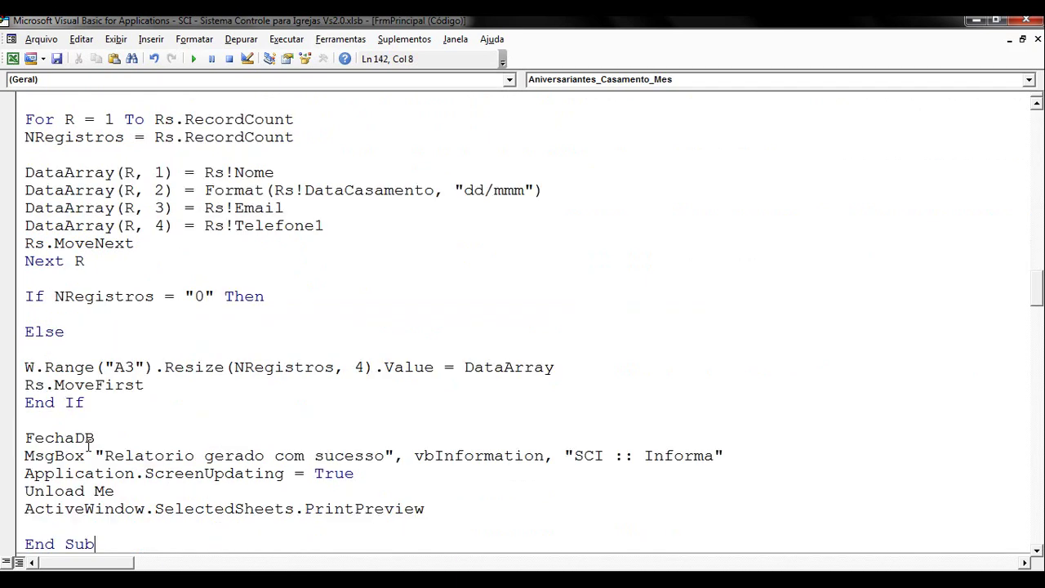
scroll(89, 444, "up", 4)
scroll(88, 444, "up", 2)
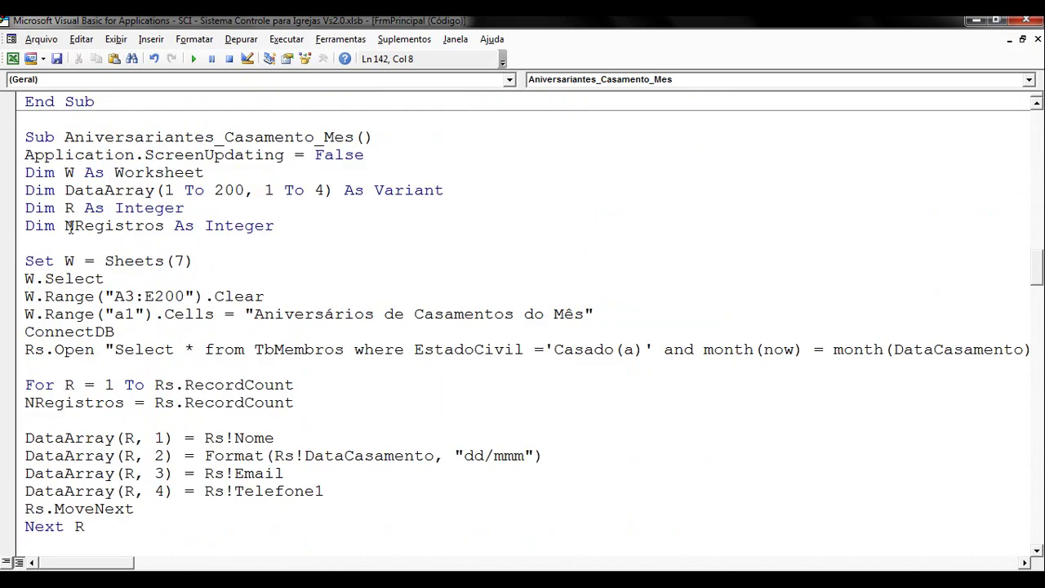
Rename the copy to Aniversariantes_Casamento_Ano and change the report title's Mês to Ano.
left_click_drag(323, 136, 352, 137)
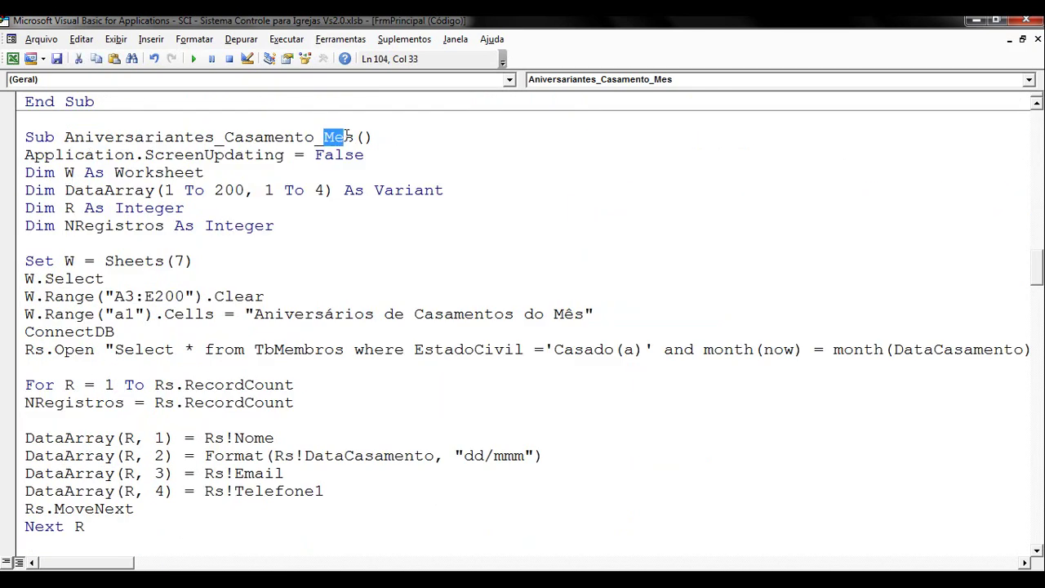
type("A")
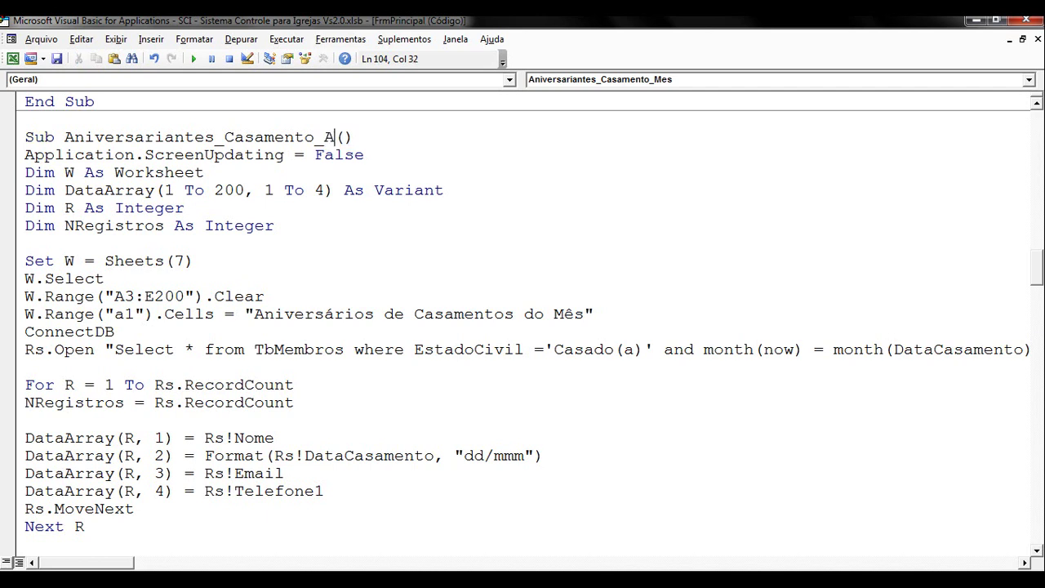
type("no")
left_click(359, 180)
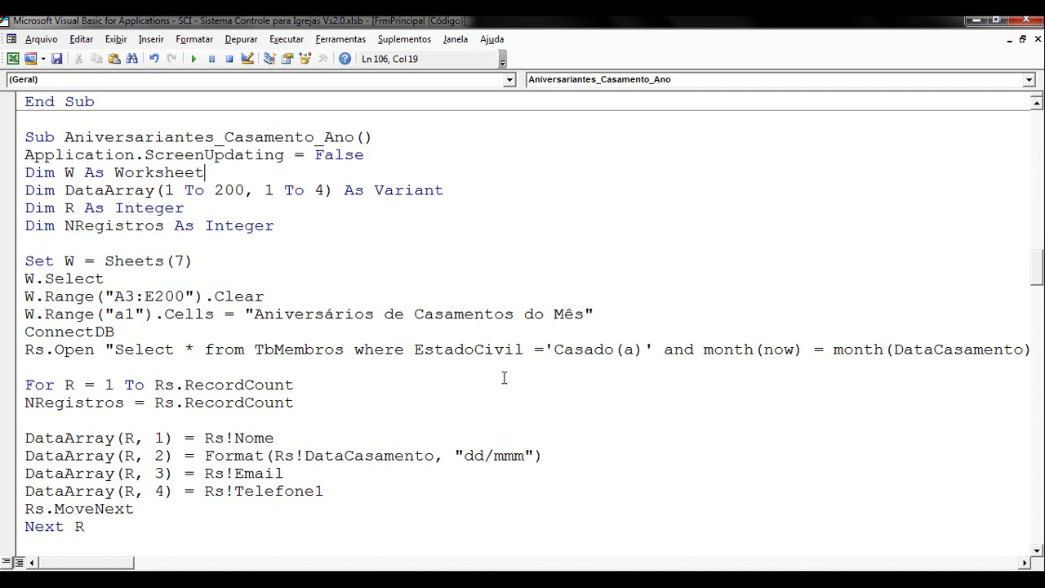
left_click_drag(555, 315, 586, 316)
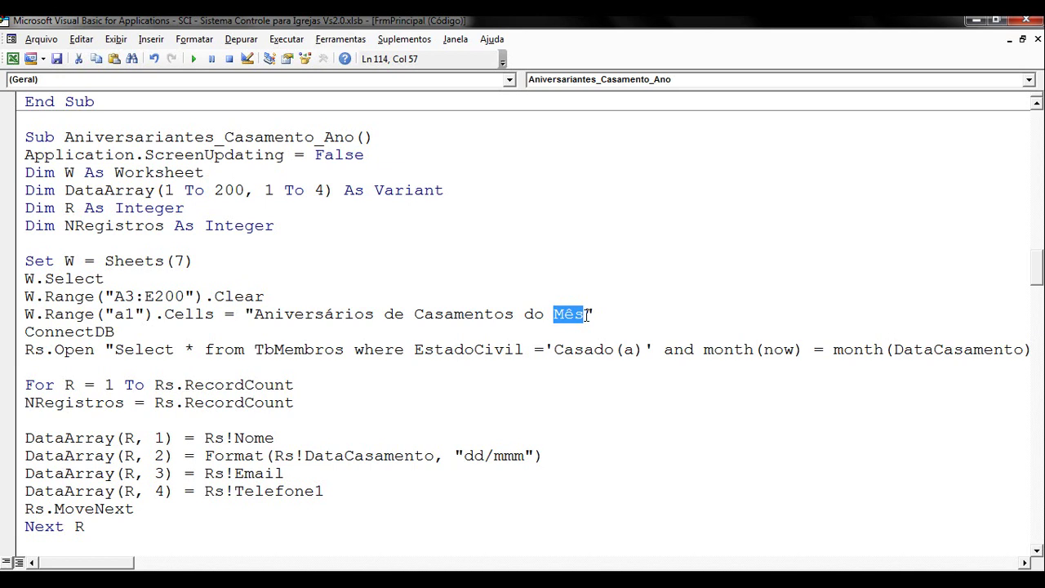
type("Ano")
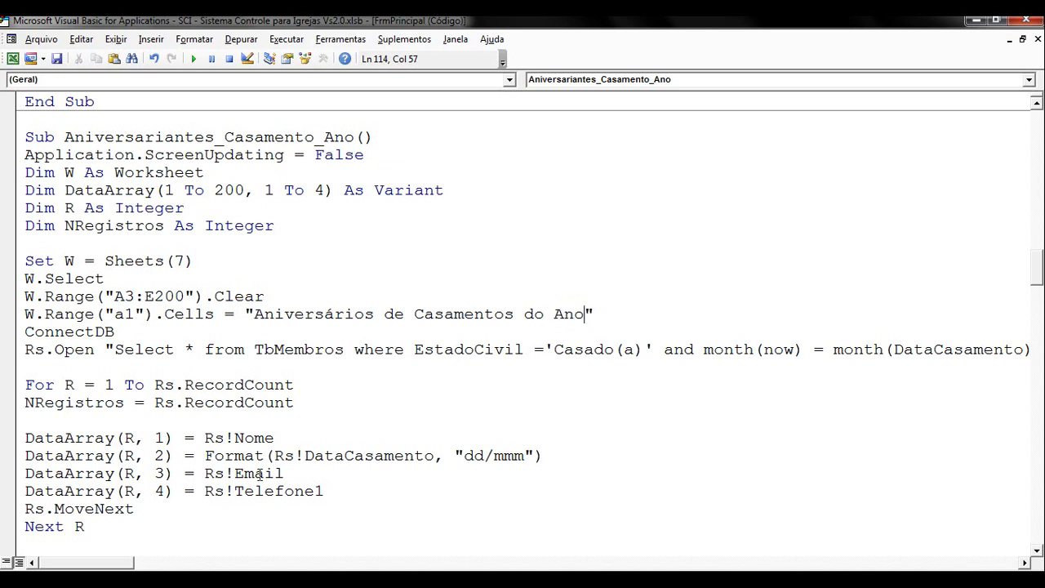
In the Rs.Open query, select the 'and month(now) = month(DataCasamento)' condition.
left_click_drag(120, 565, 119, 566)
left_click_drag(116, 566, 141, 567)
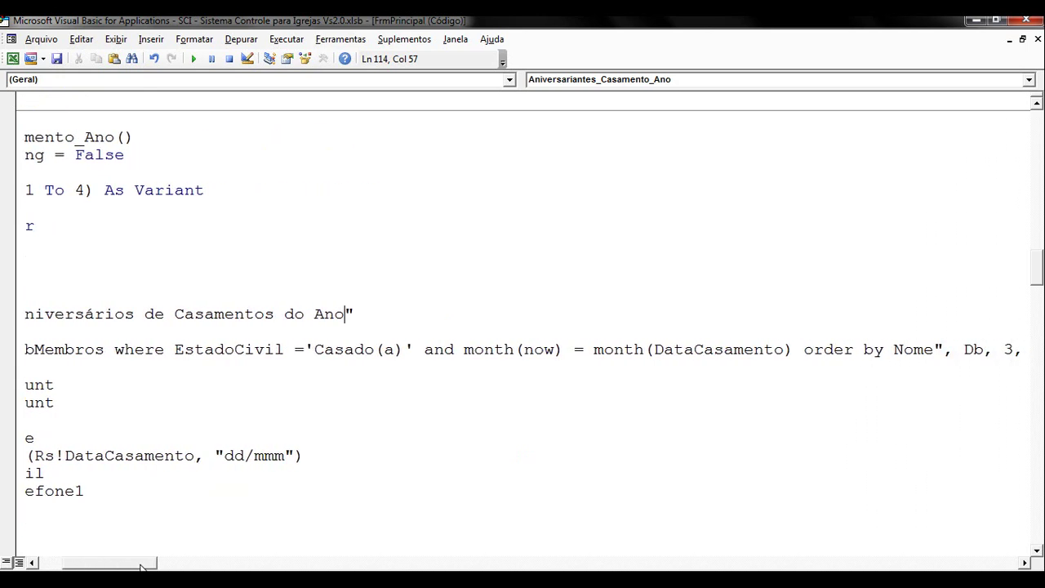
left_click_drag(141, 567, 155, 566)
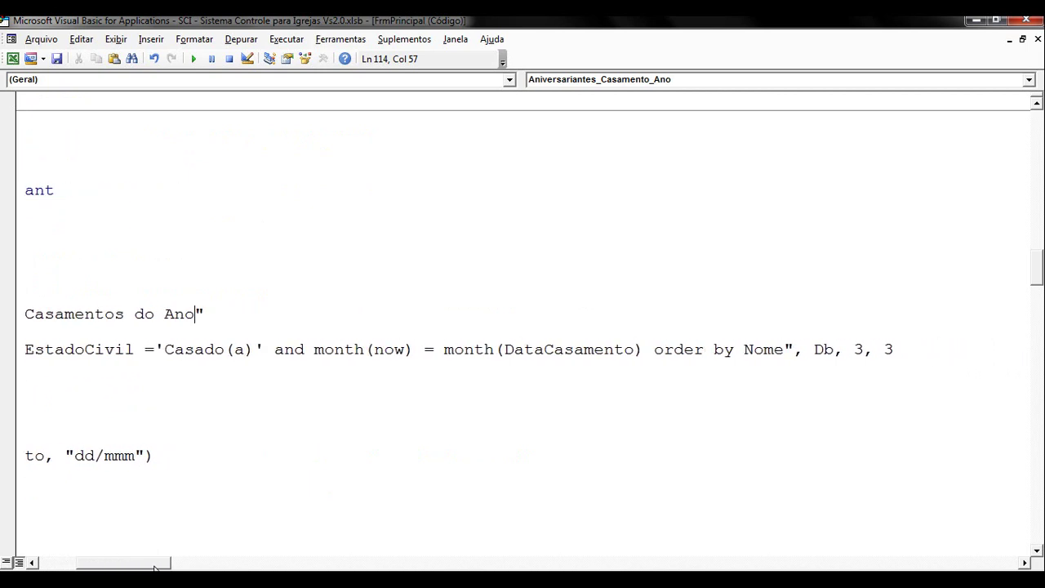
left_click_drag(273, 350, 346, 359)
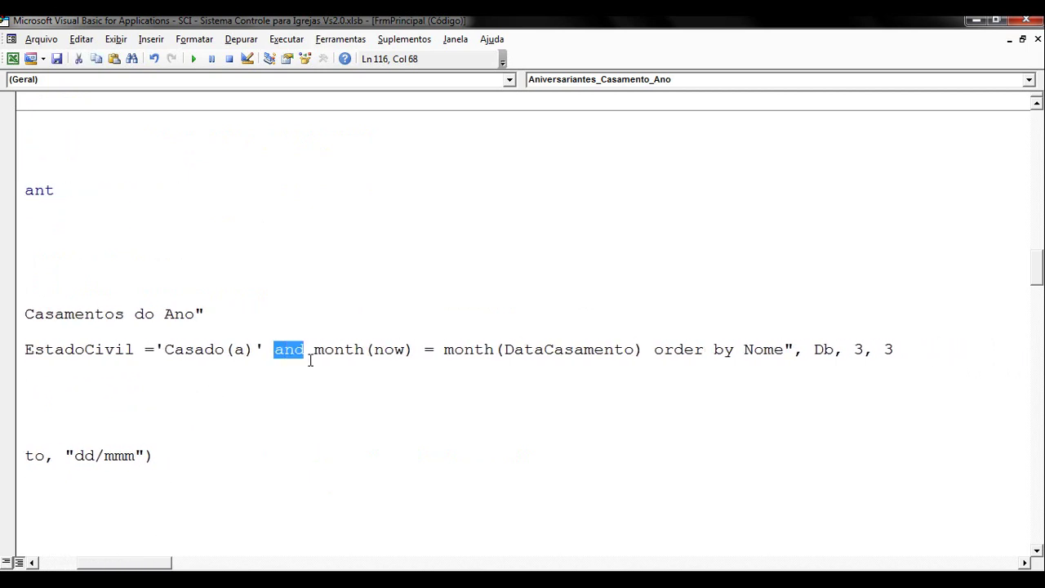
left_click_drag(113, 564, 155, 564)
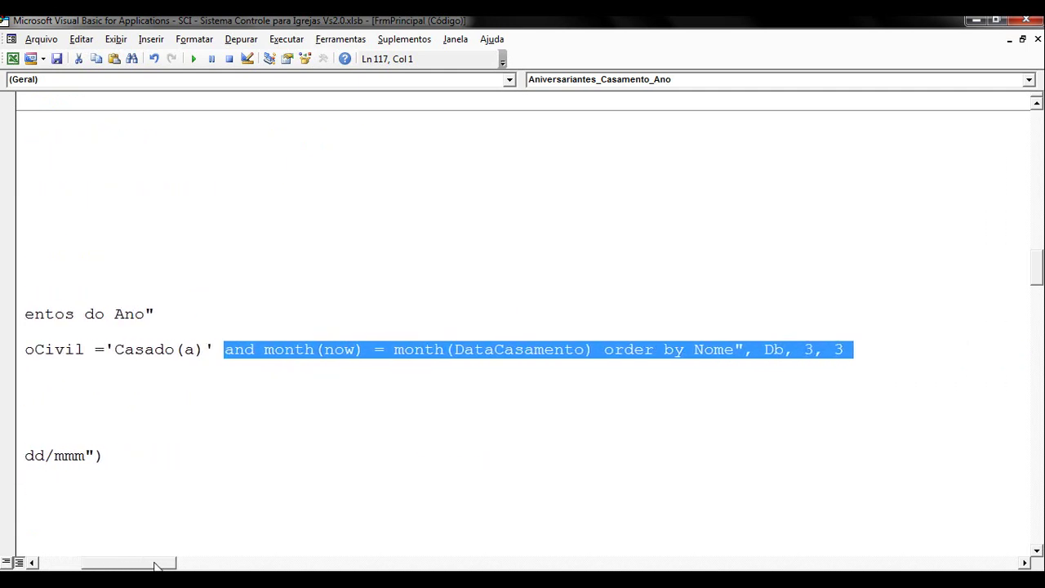
left_click(613, 349)
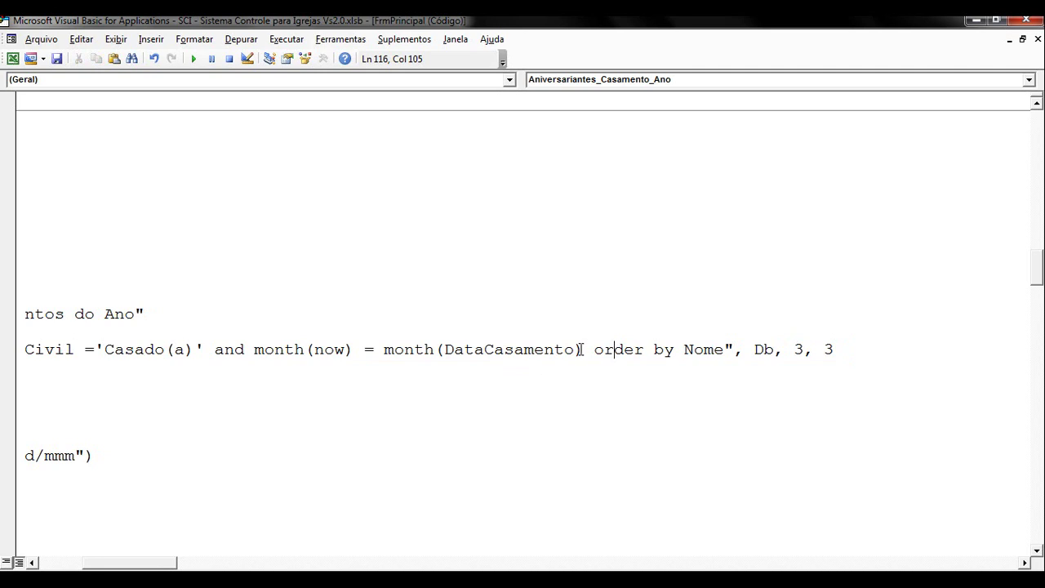
left_click_drag(214, 351, 584, 355)
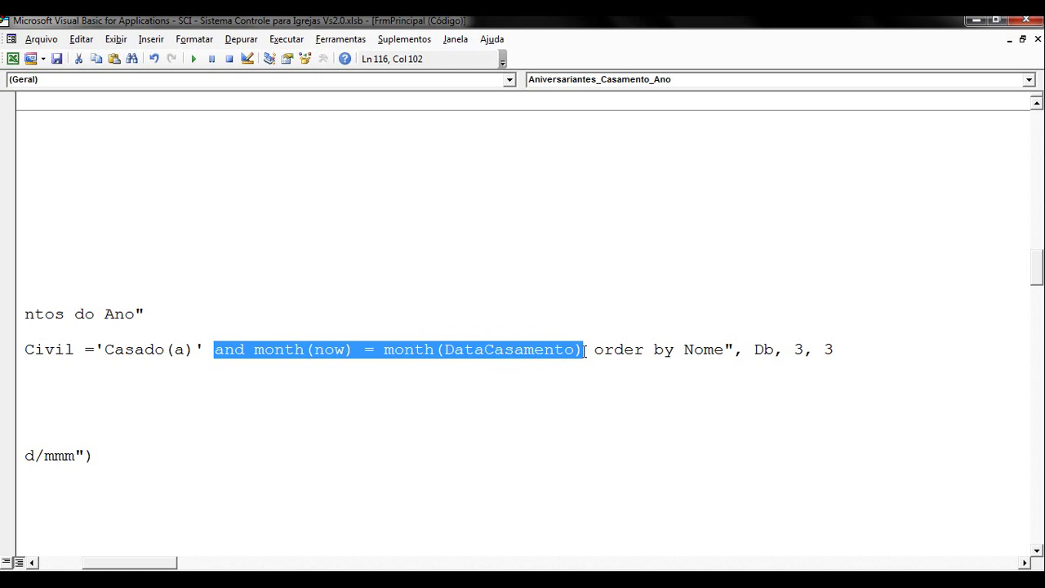
Delete the current-month condition and change the sort to order by month(DataCasamento).
key("Delete")
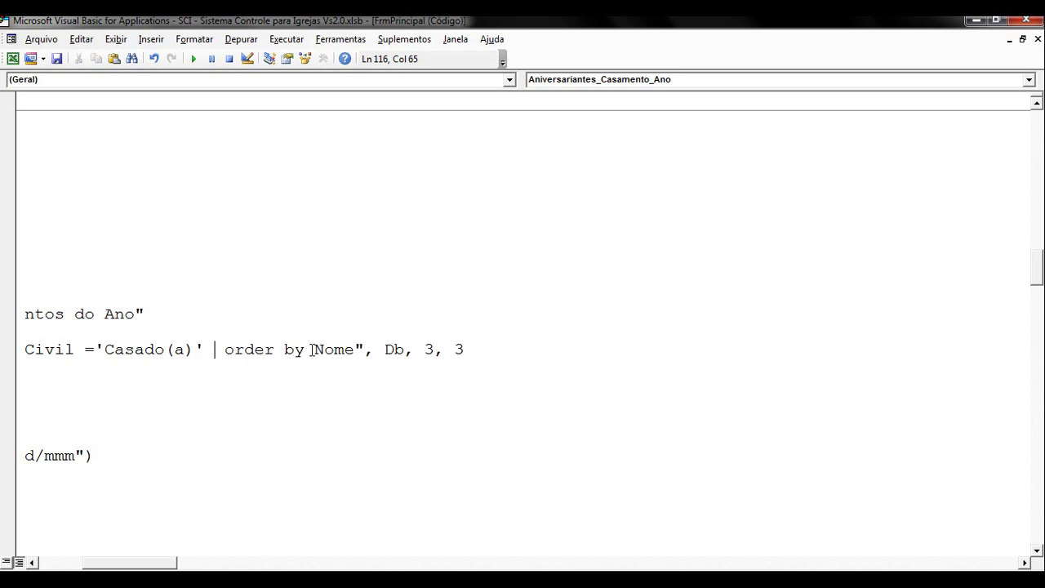
left_click_drag(314, 351, 368, 366)
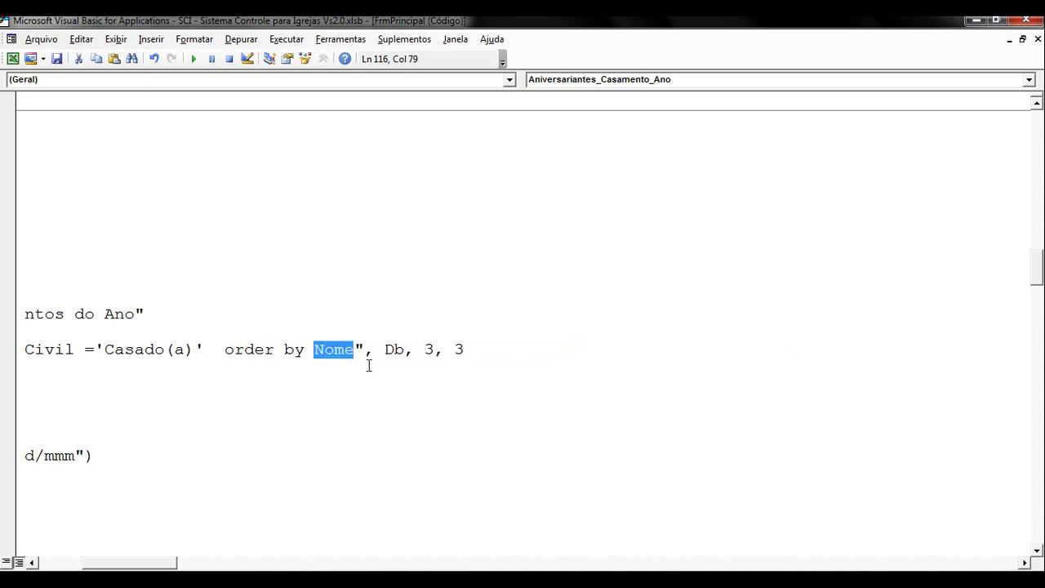
type("mont")
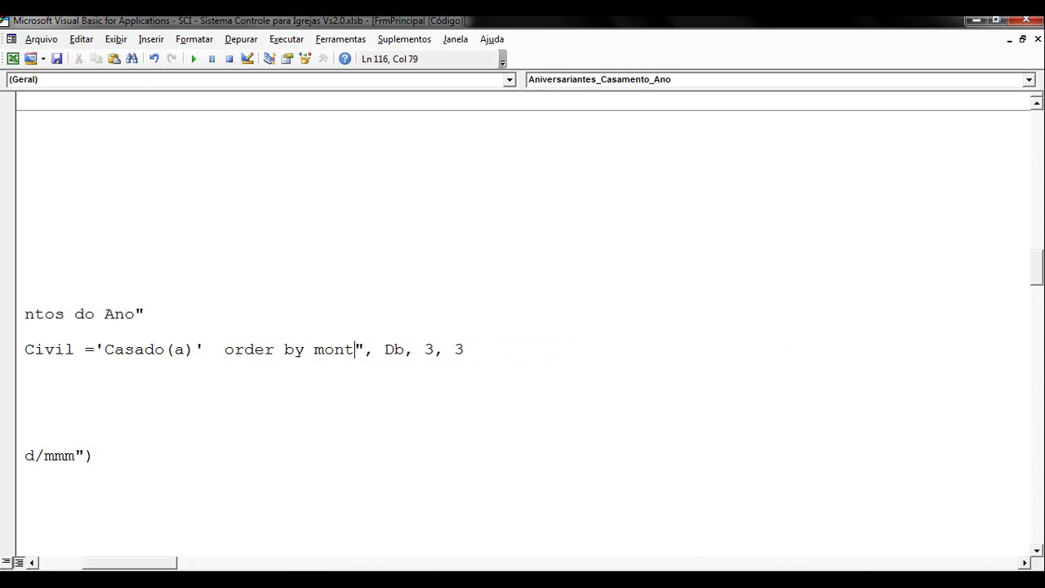
type("h(")
type("DataCada")
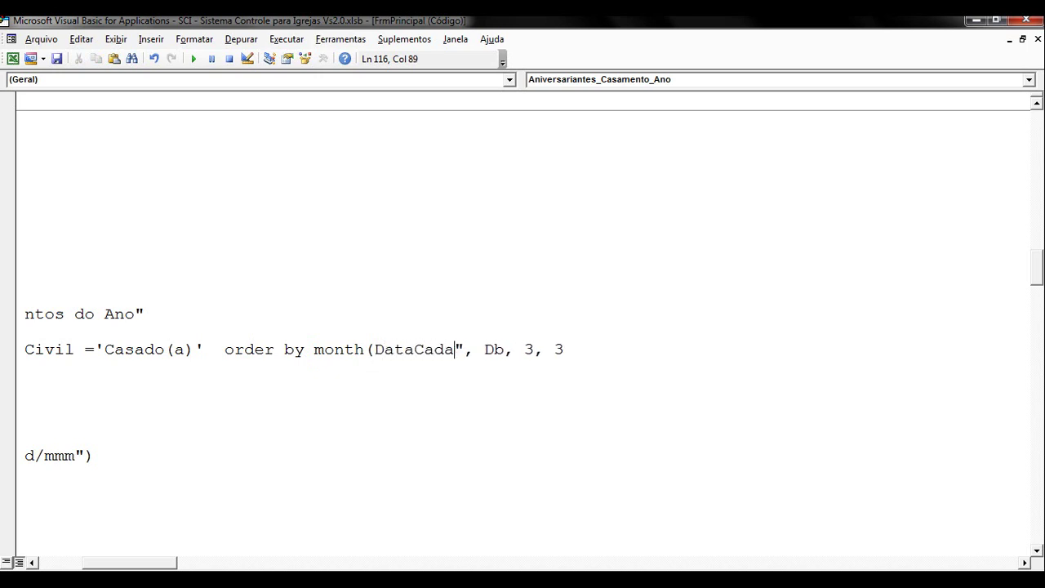
type("s")
key("Left")
key("Left")
key("Left")
type("s")
key("Delete")
key("Right")
key("Delete")
type("mento")
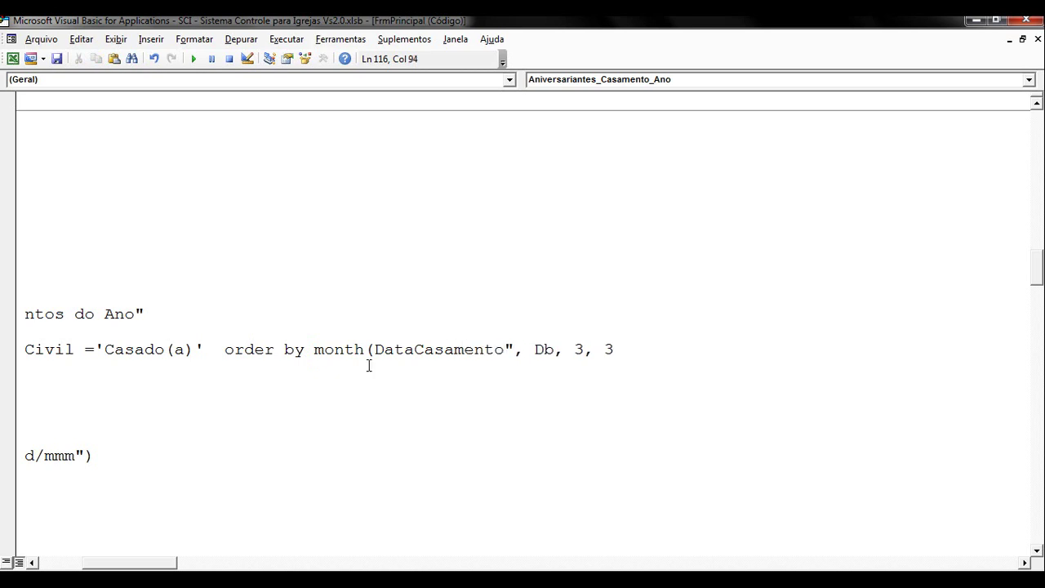
type(")")
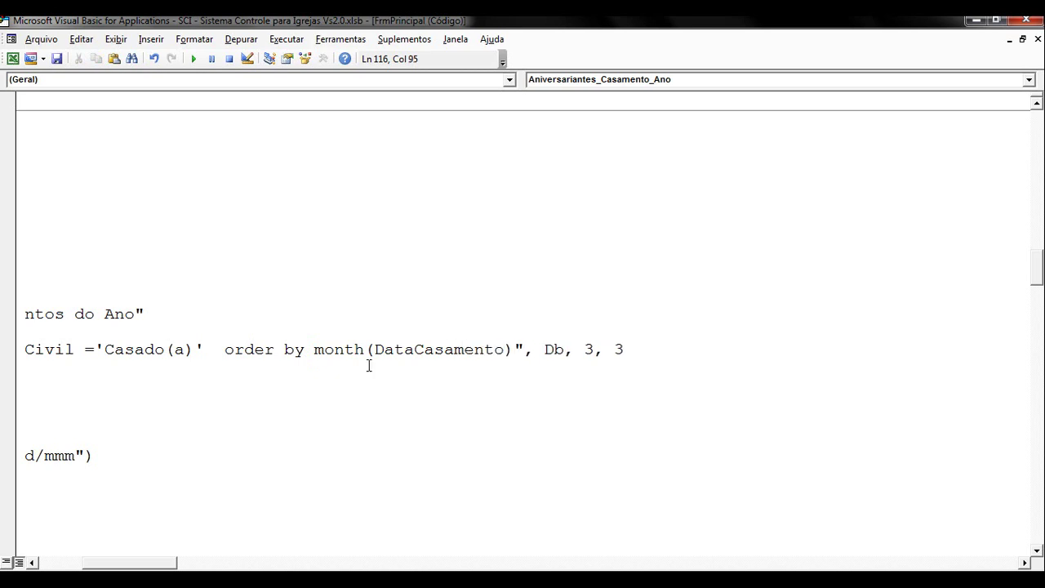
Scroll back left and select the Aniversariantes_Casamento_Ano sub name.
left_click_drag(373, 349, 505, 349)
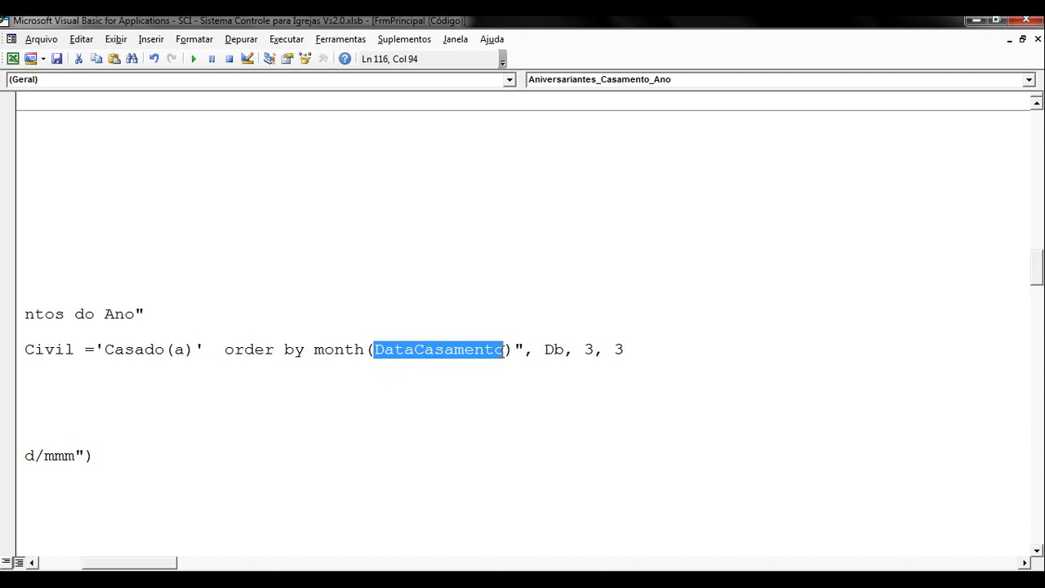
left_click_drag(154, 567, 102, 566)
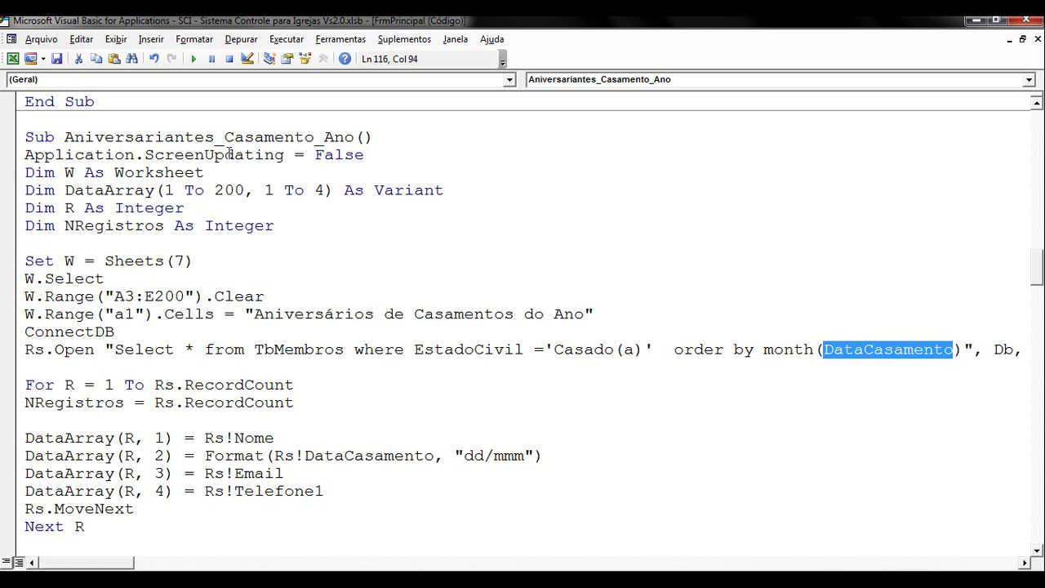
left_click_drag(64, 137, 178, 139)
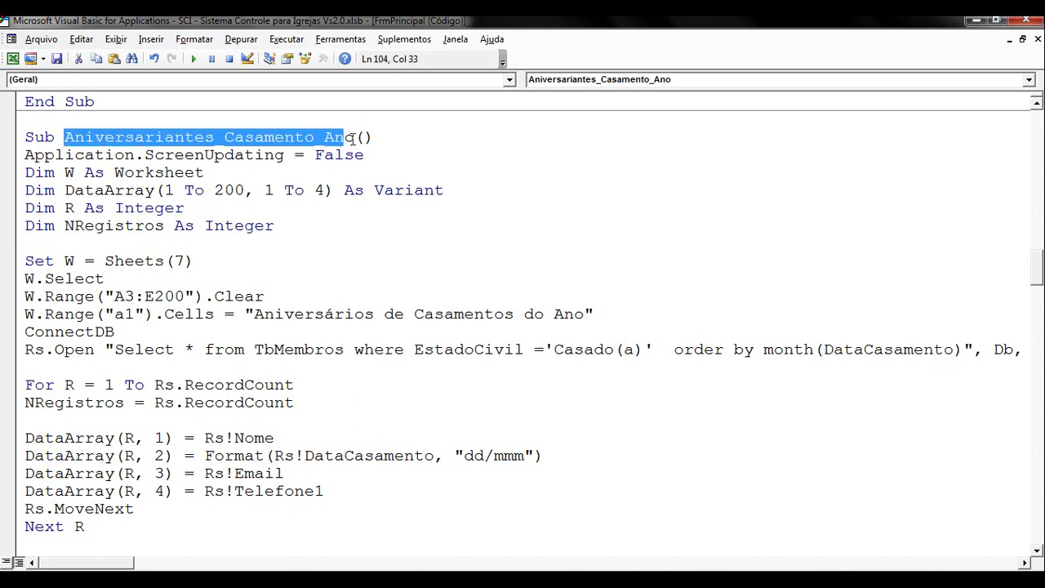
Add 'call Aniversariantes_Casamento_Ano' under the key "4-3" branch of Toolbar1_ButtonMenuClick.
left_click_drag(349, 137, 356, 137)
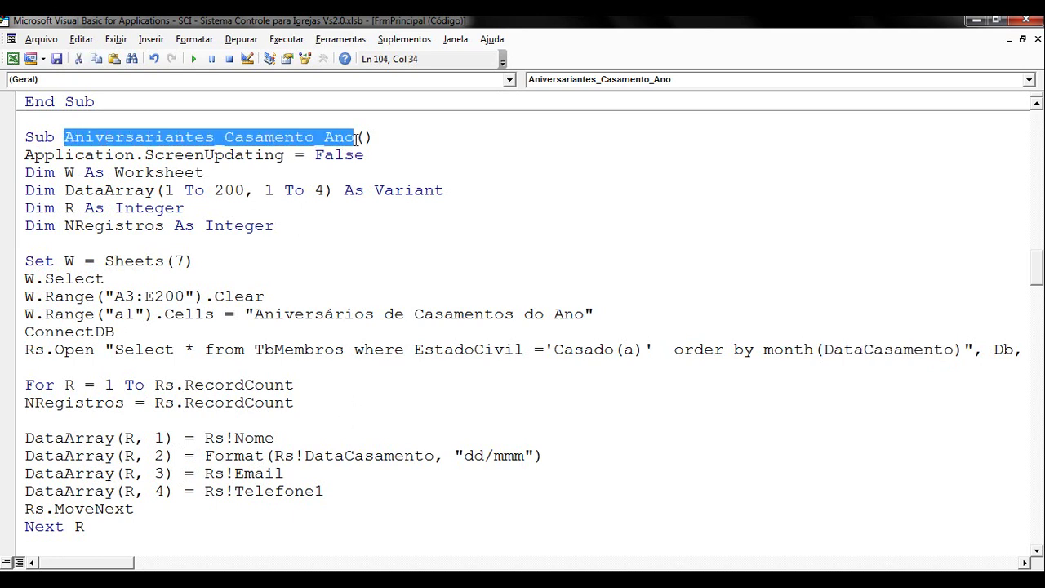
left_click(510, 80)
left_click(402, 116)
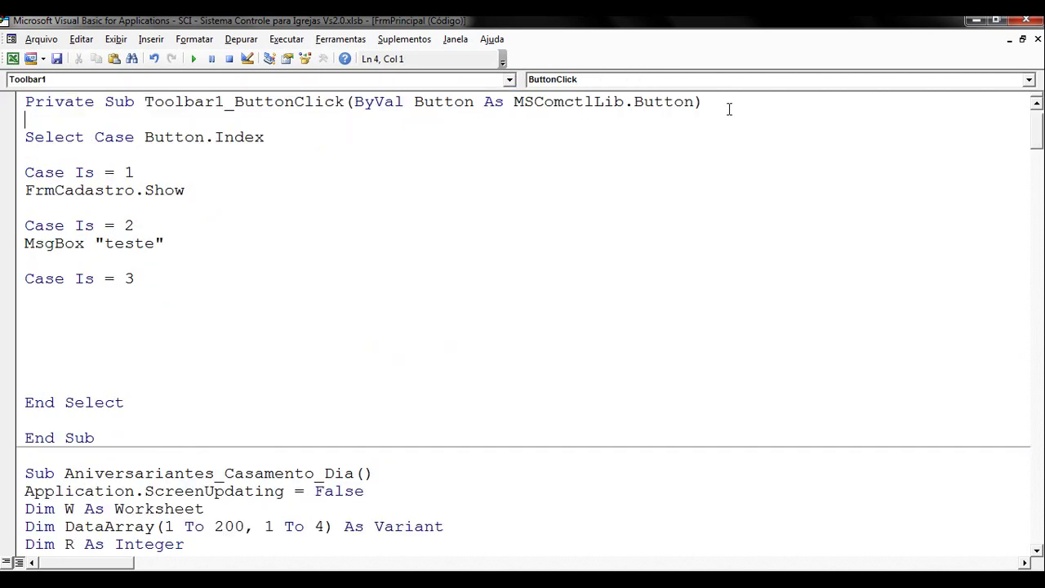
left_click(1028, 79)
left_click(931, 116)
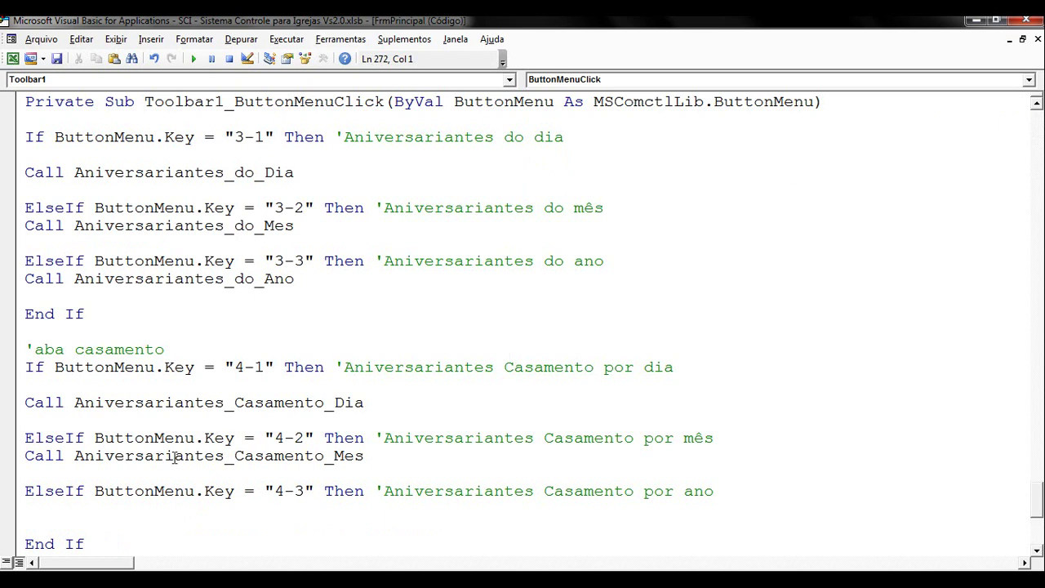
left_click(66, 514)
type("ca")
type("ll Aniversariantes_Casamento_Ano")
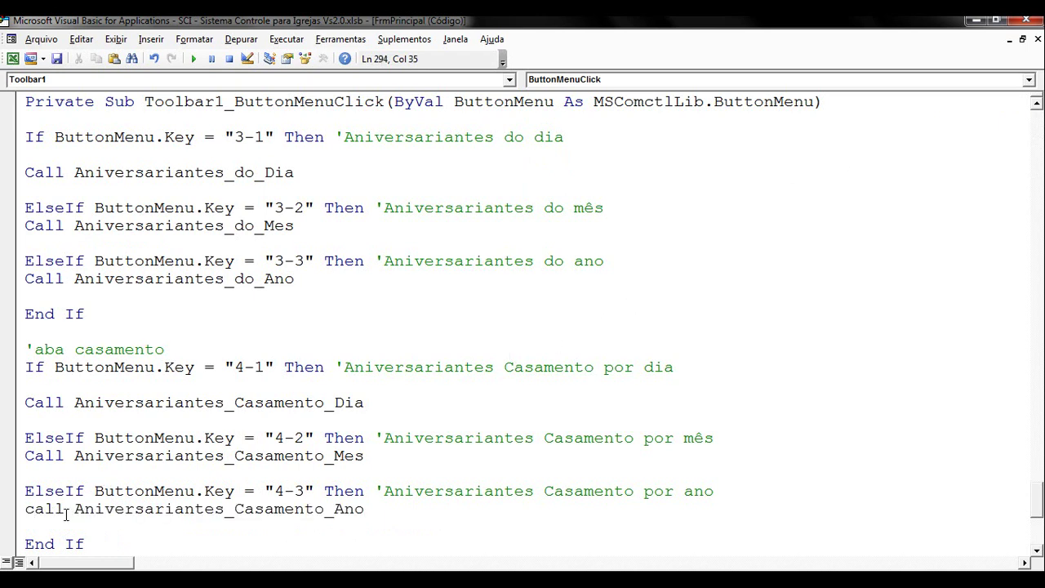
Back in Excel, launch the SCI form and run Casamento > Aniversários de Casamento do Ano.
left_click(13, 58)
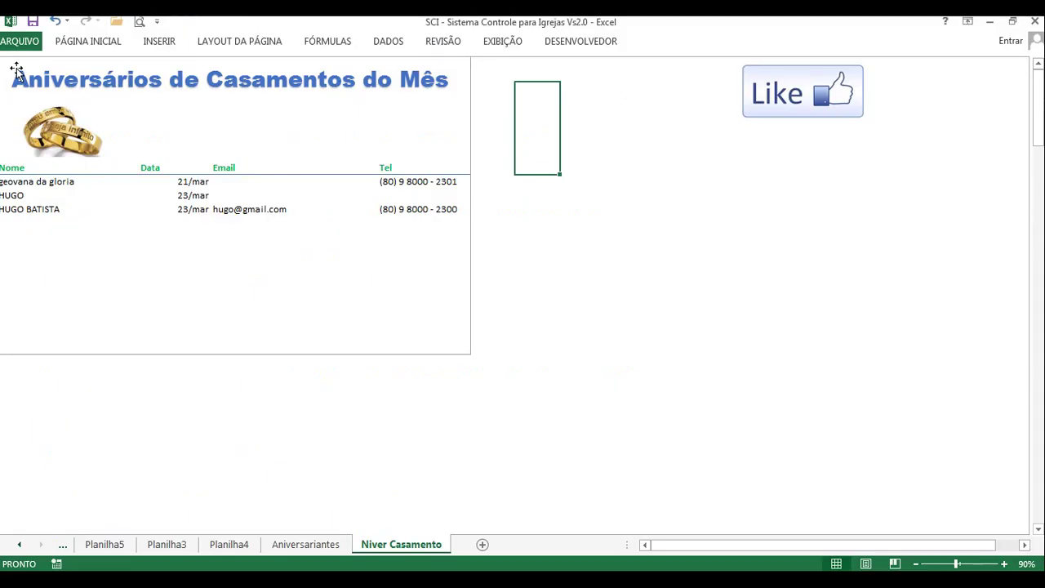
left_click(709, 247)
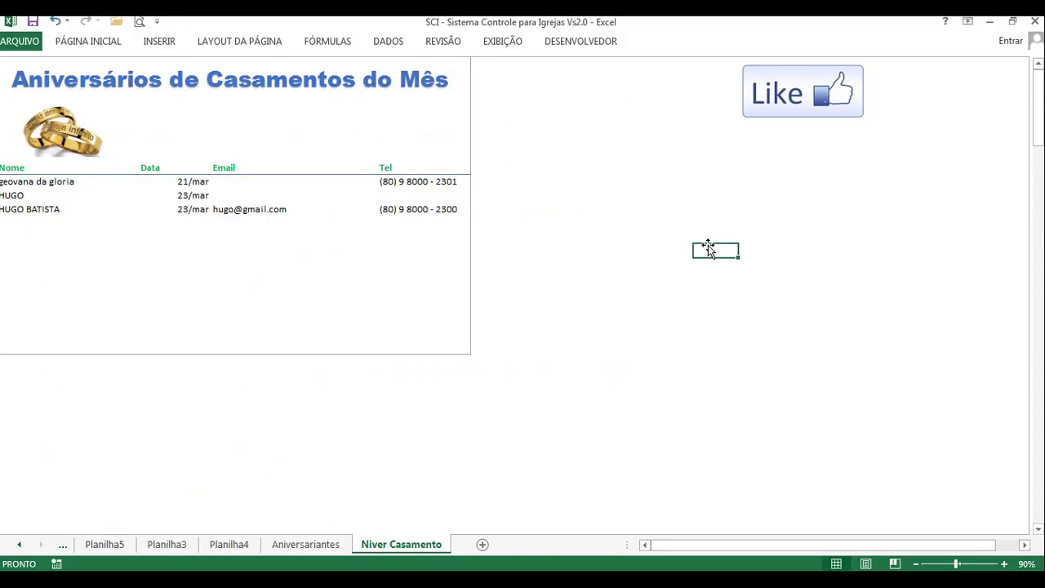
left_click(792, 102)
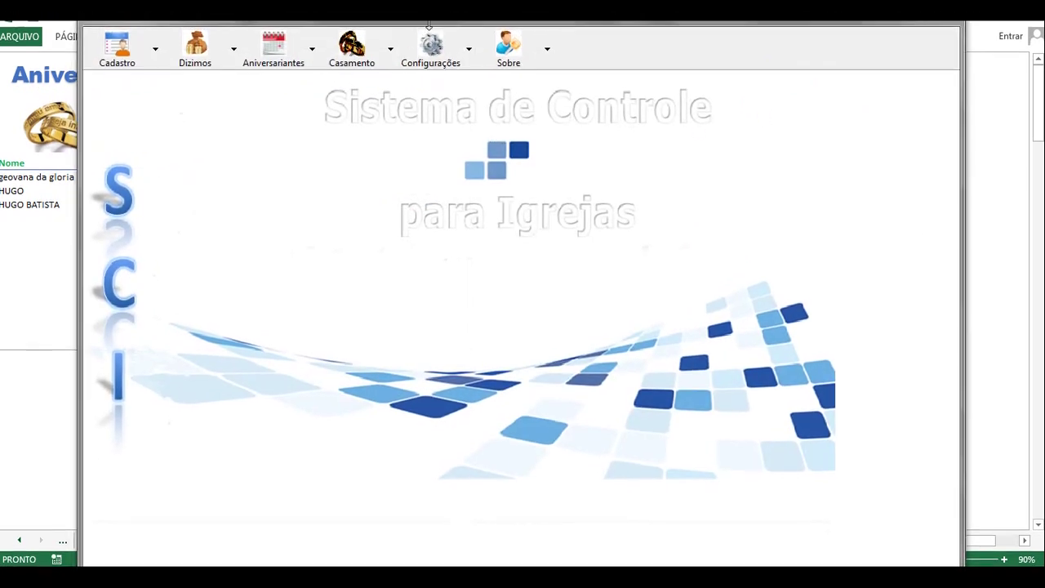
left_click(390, 55)
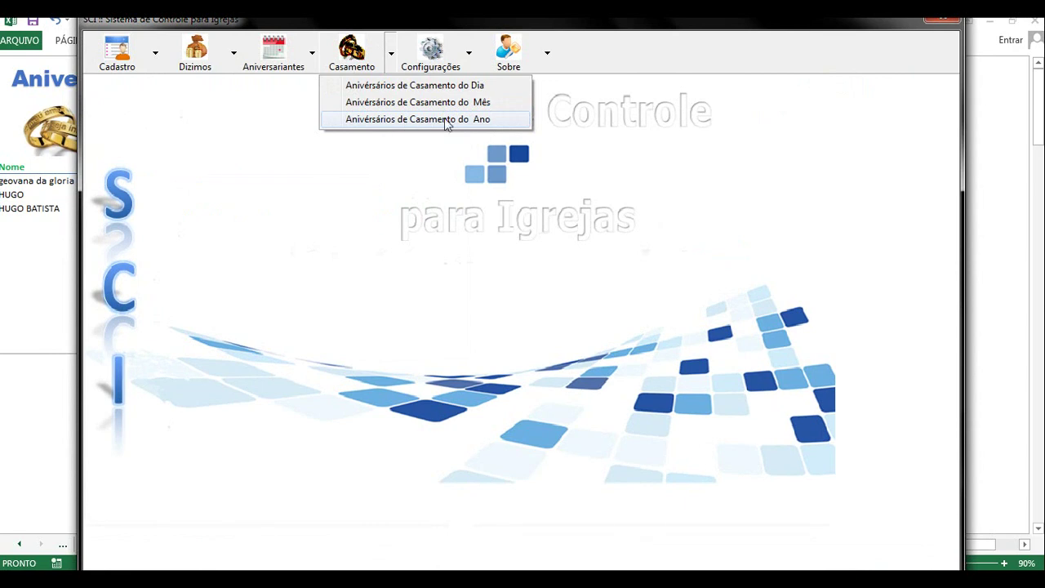
left_click(450, 119)
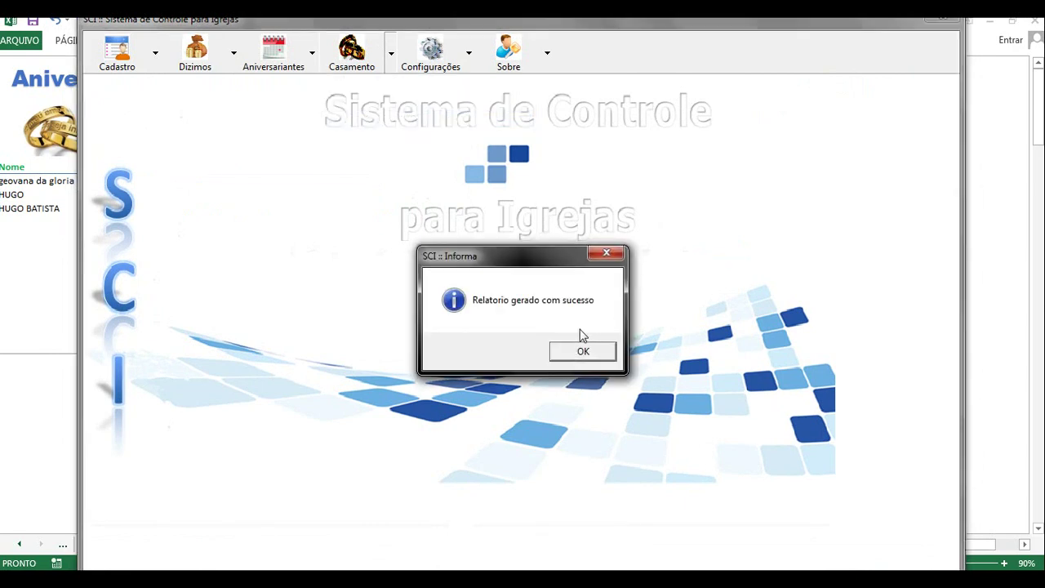
Dismiss the success message and close the print preview to view the ten-entry yearly list.
left_click(580, 354)
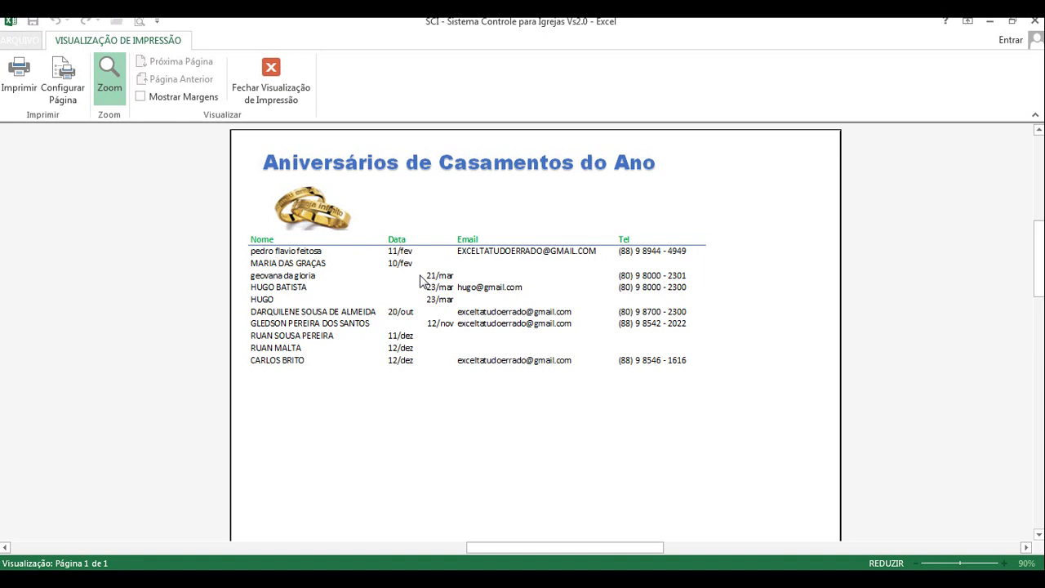
left_click(289, 79)
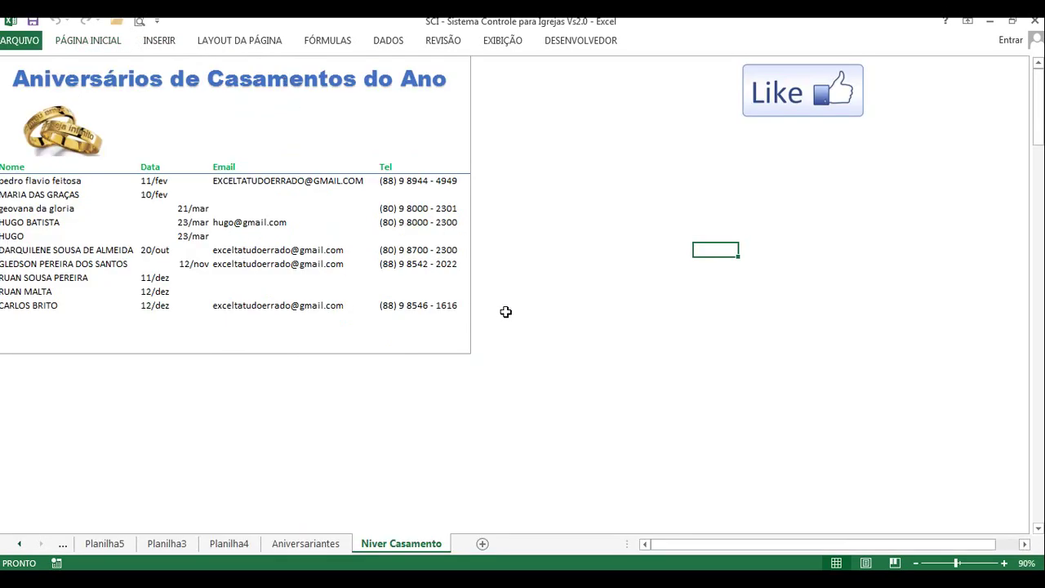
left_click_drag(650, 27, 652, 25)
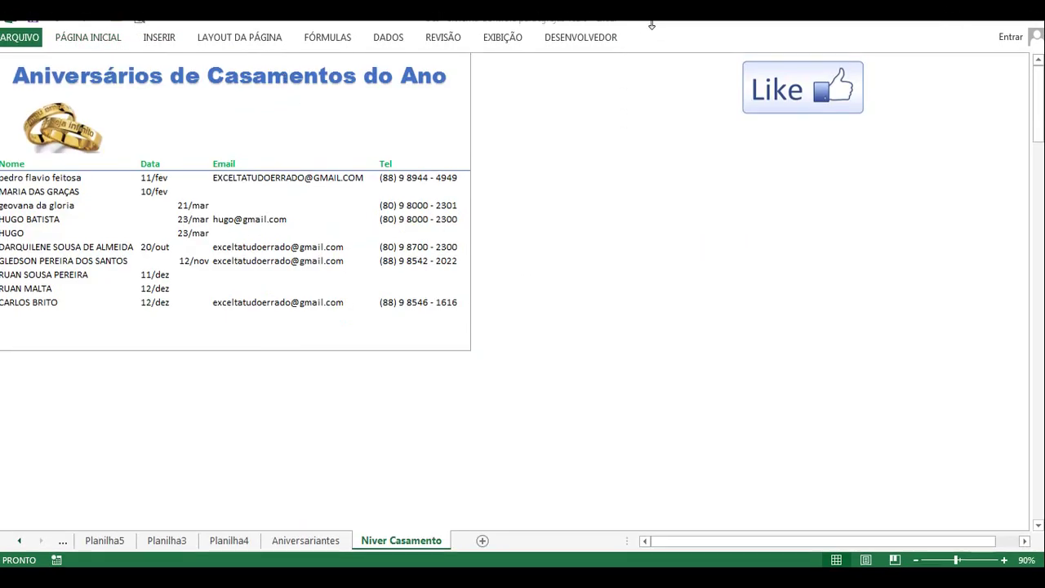